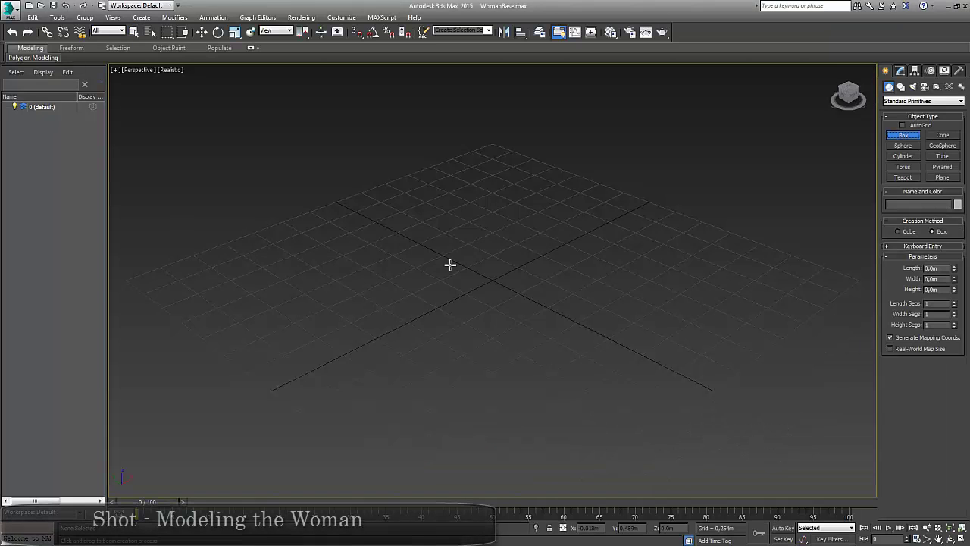
Extrude polygons on the mirrored Editable Poly box to block out the leg.
left_click(901, 71)
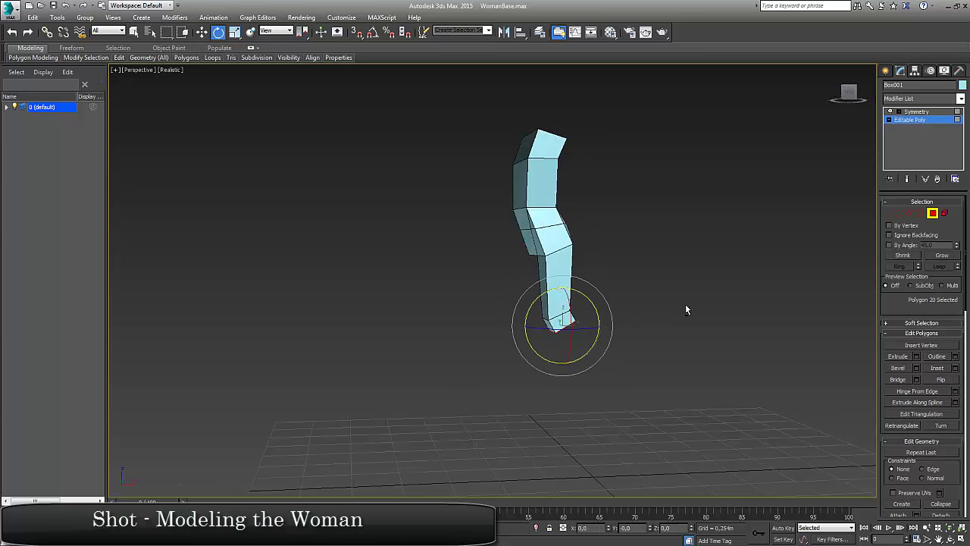
middle_click_drag(704, 312, 613, 370, "alt")
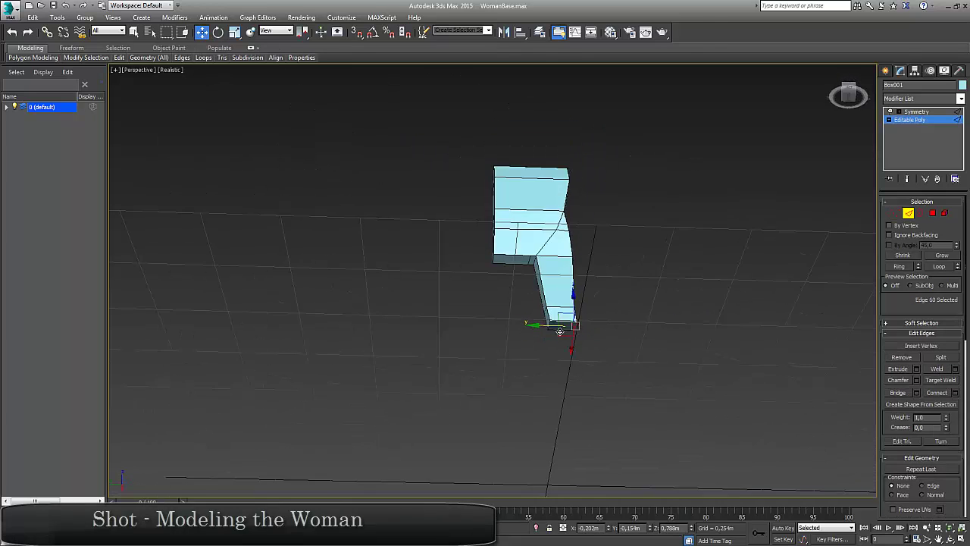
key("shift+e")
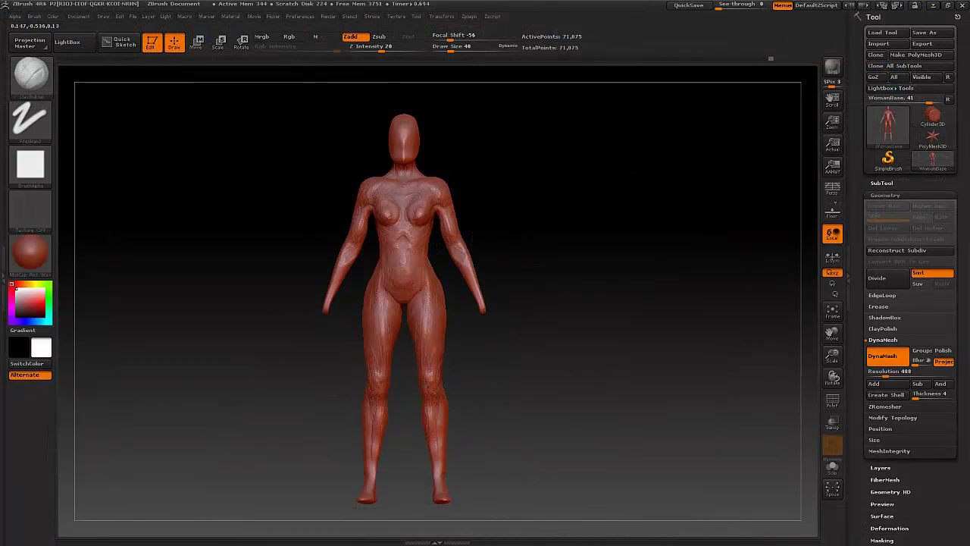
Reshape the base body's torso with the Move brush.
mouse_move(498, 201)
left_mouse_down()
mouse_move(503, 187)
mouse_move(572, 264)
mouse_move(434, 214)
left_mouse_up()
key("b")
key("m")
key("v")
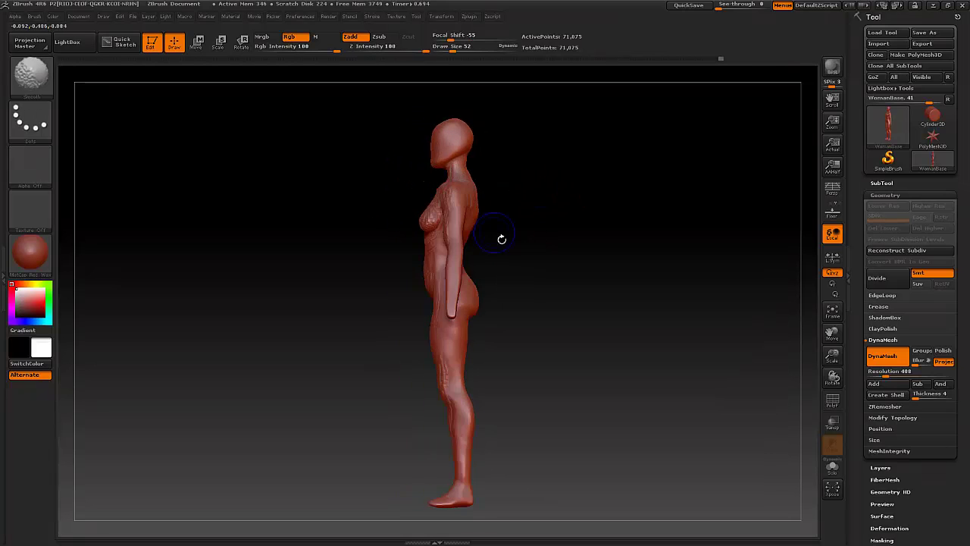
Mask and smooth the chest and hips, checking back, side and front views.
key("b")
key("m")
key("p")
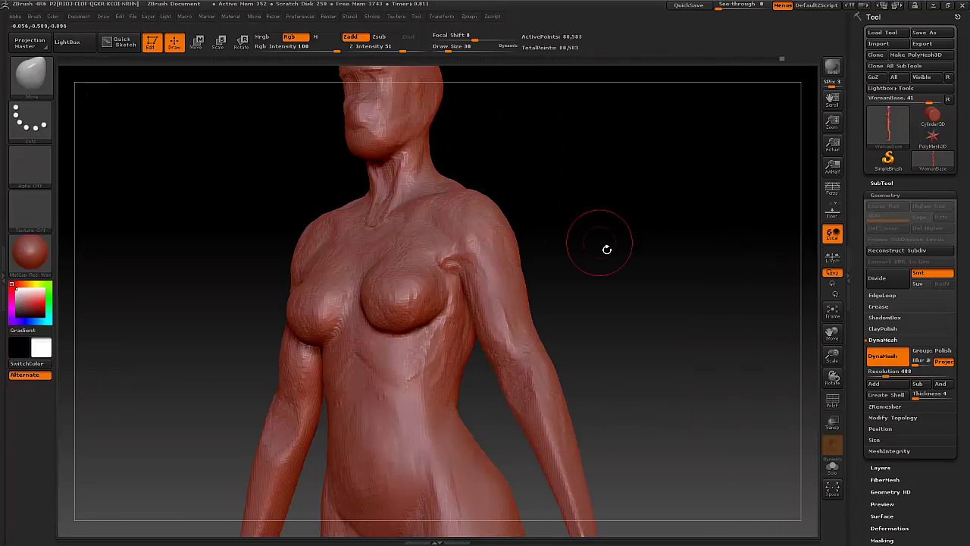
mouse_move(606, 250)
left_mouse_down()
mouse_move(502, 256)
mouse_move(601, 171)
left_mouse_up()
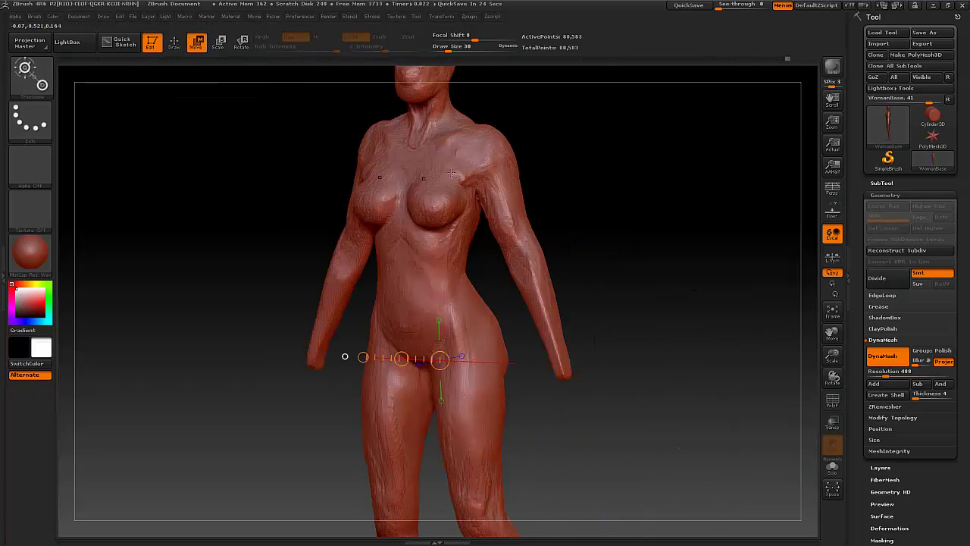
left_click_drag(491, 160, 453, 171)
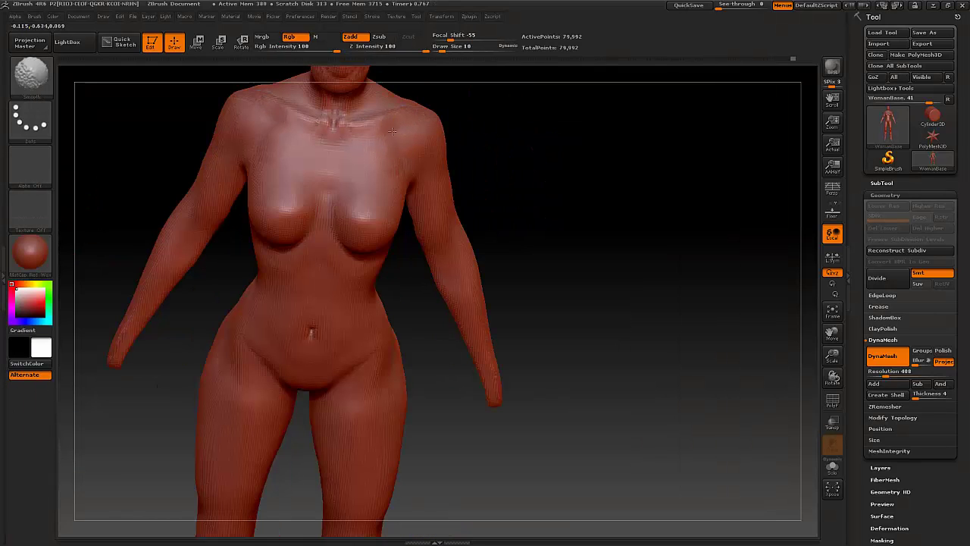
left_click_drag(435, 100, 395, 124)
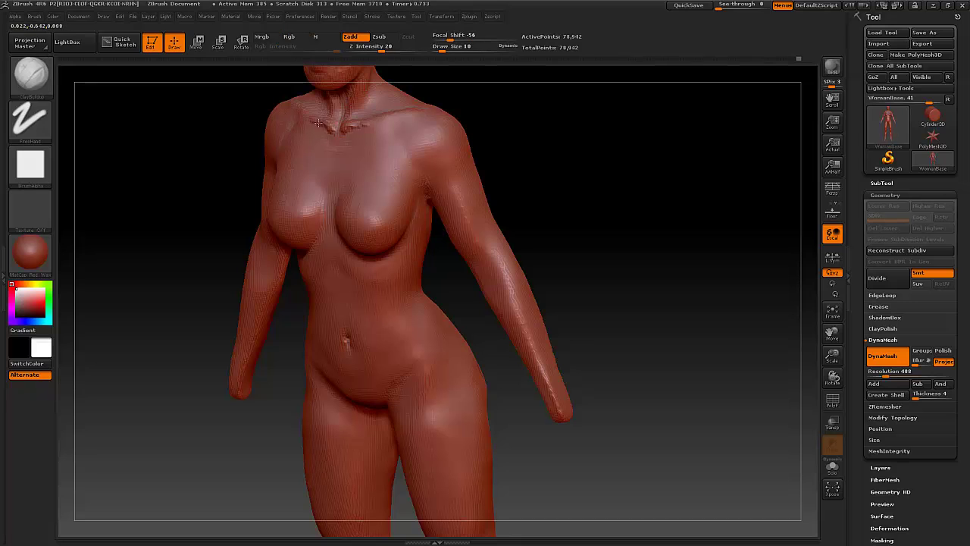
left_click_drag(317, 143, 334, 134, "shift")
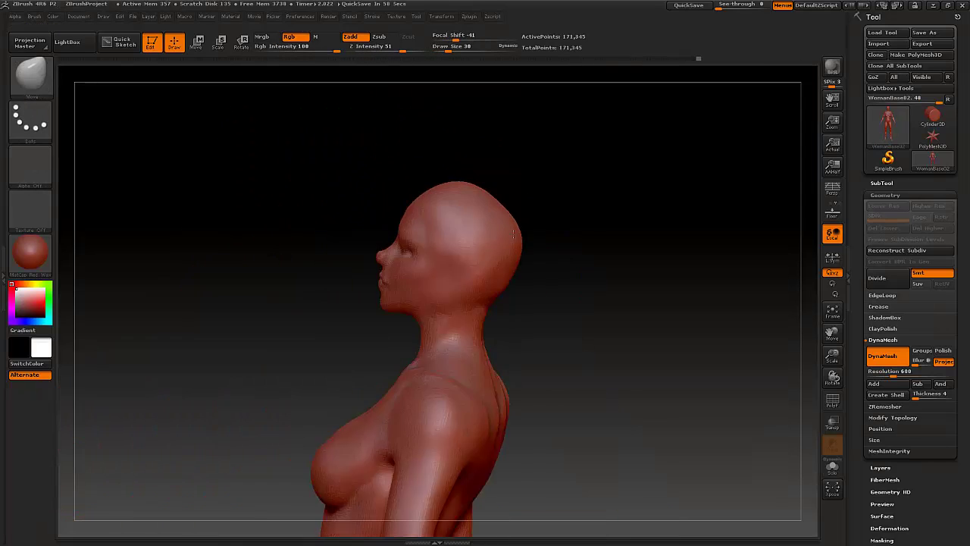
Build up the body proportions with the ClayBuildup brush.
left_click_drag(514, 235, 535, 264)
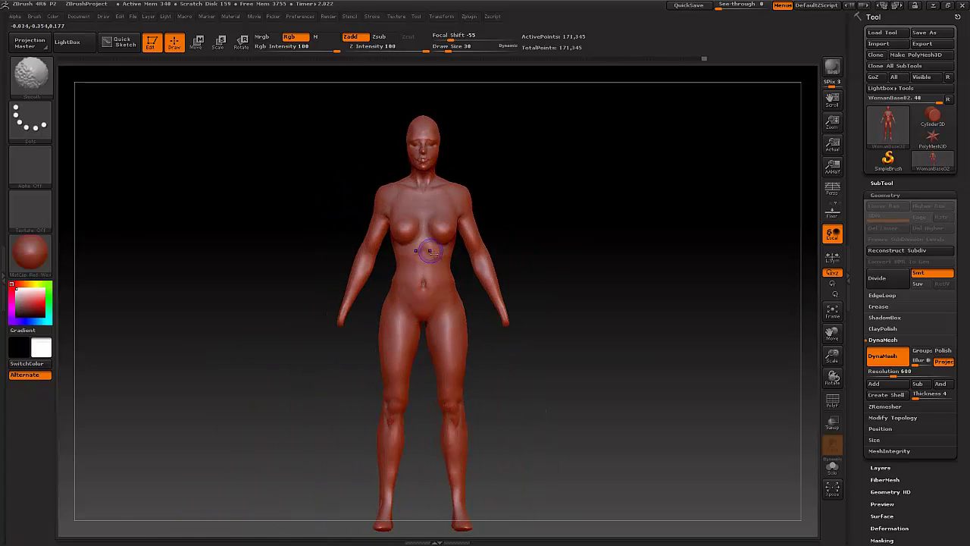
key("b")
key("c")
key("b")
left_click_drag(431, 303, 543, 231)
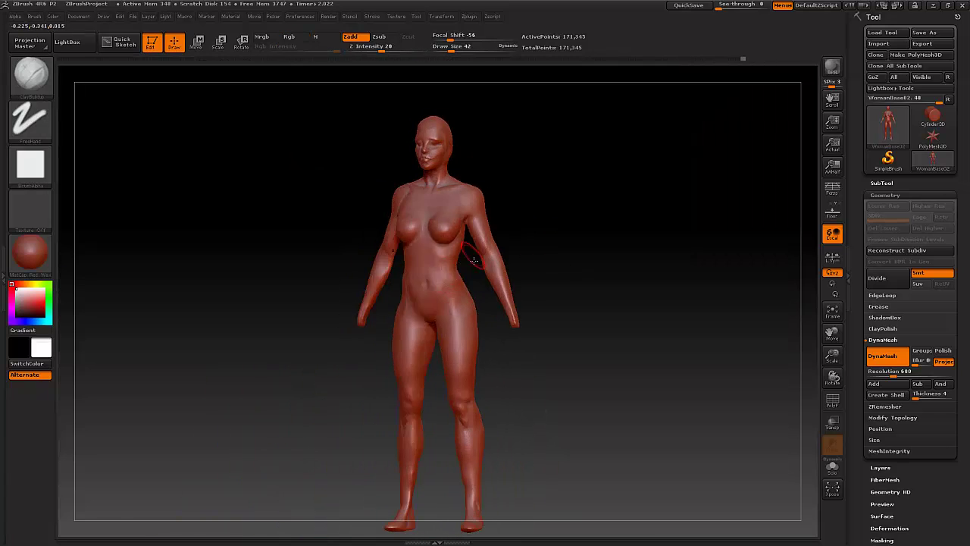
left_click_drag(453, 277, 672, 238)
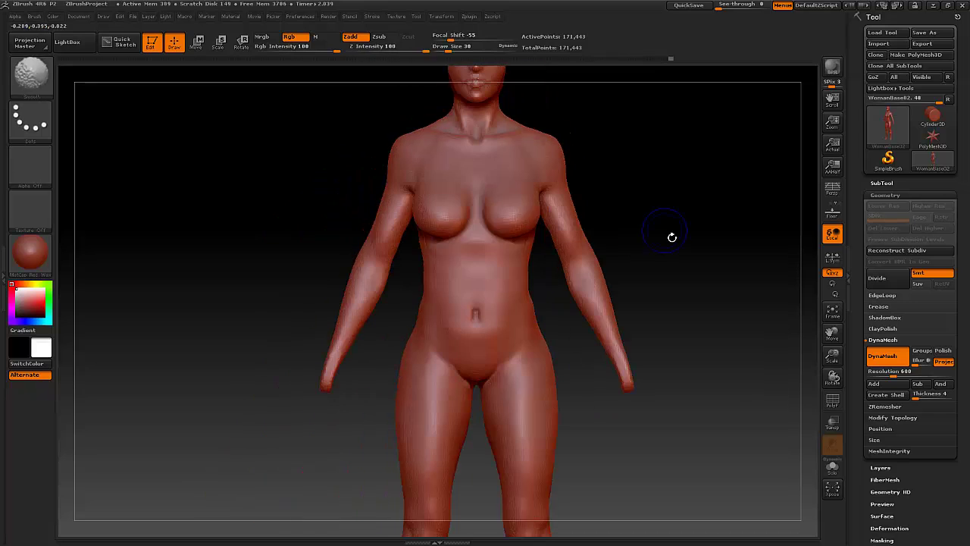
Review the body from the side and front, then mask the torso with MaskLasso.
mouse_move(536, 244)
left_mouse_down()
mouse_move(654, 212)
mouse_move(489, 338)
mouse_move(439, 325)
mouse_move(550, 327)
mouse_move(559, 403)
mouse_move(599, 385)
left_mouse_up()
left_click_drag(513, 446, 531, 478)
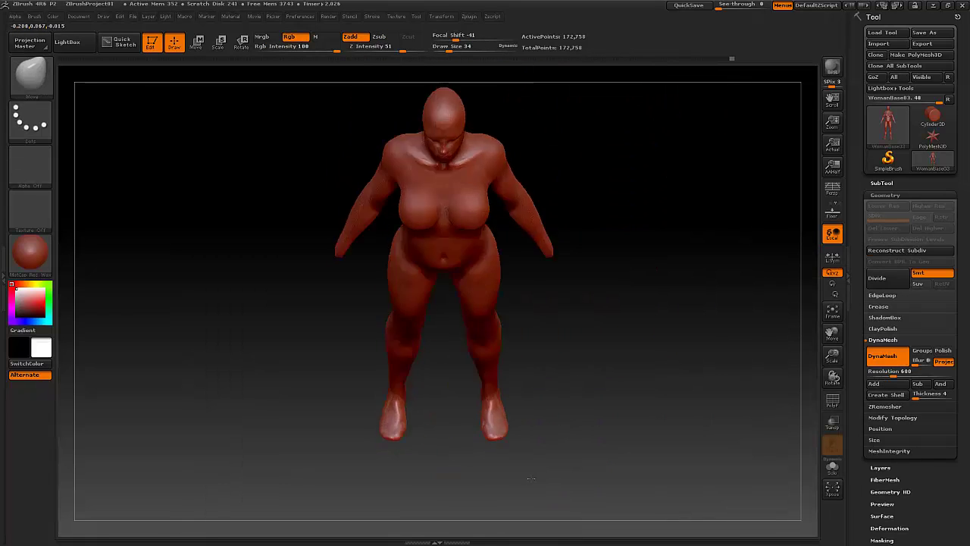
left_click_drag(504, 353, 600, 225)
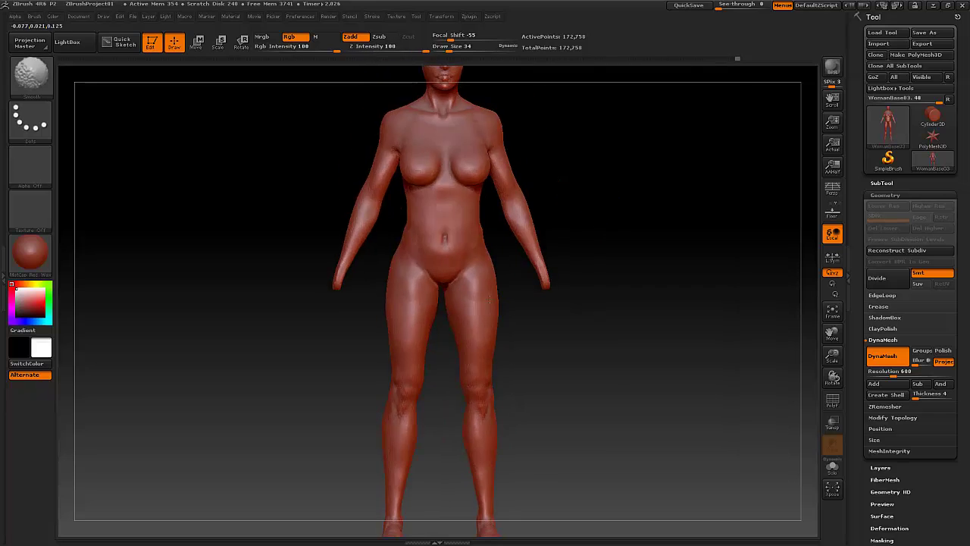
key("b")
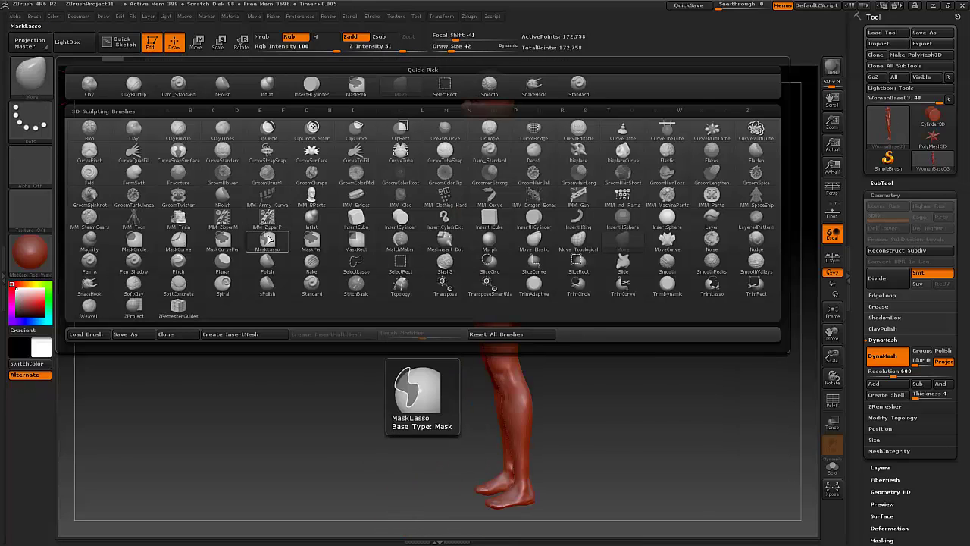
left_click(266, 241)
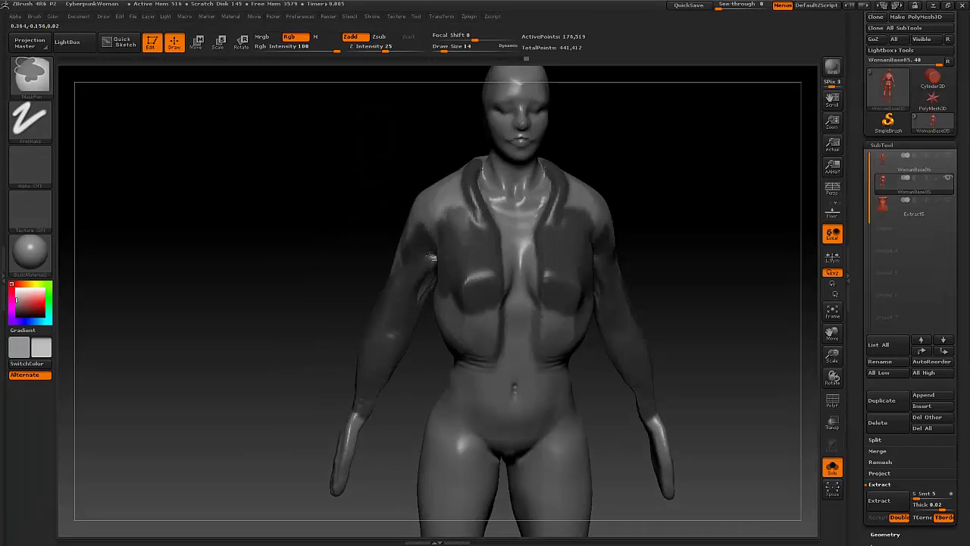
Extract armor shells from WomanBase06, split them by groups, and position the back plate.
mouse_move(374, 355)
left_mouse_down()
mouse_move(290, 311)
mouse_move(539, 474)
left_mouse_up()
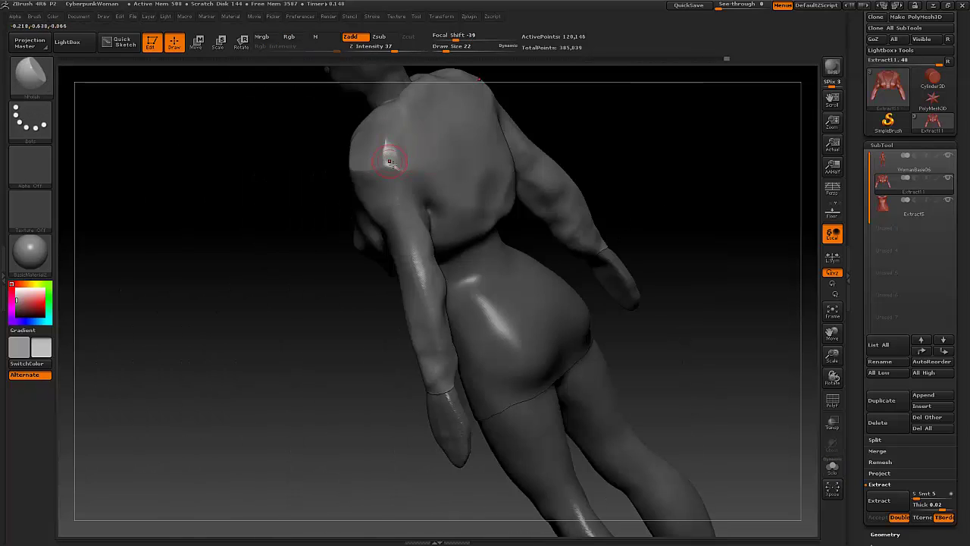
left_click_drag(454, 208, 368, 163)
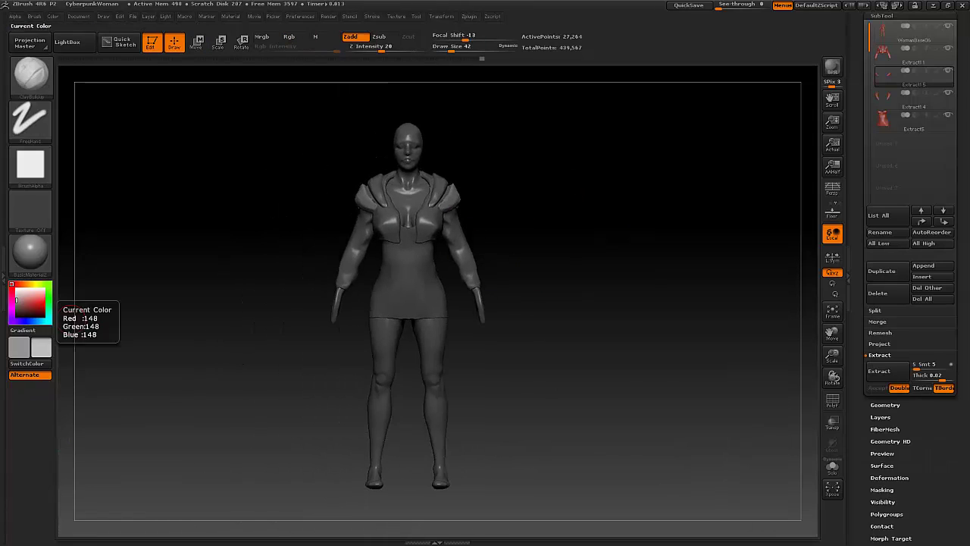
left_click(30, 250)
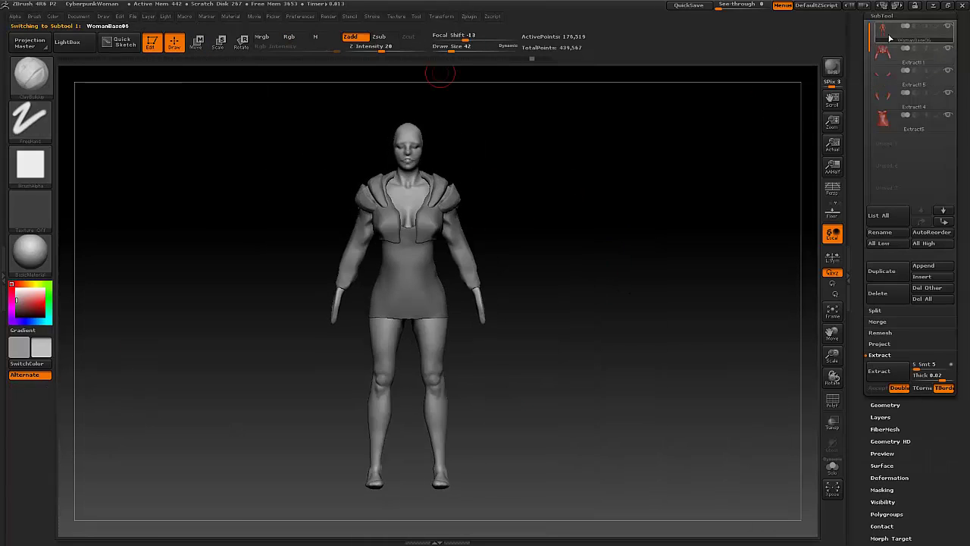
left_click(900, 372)
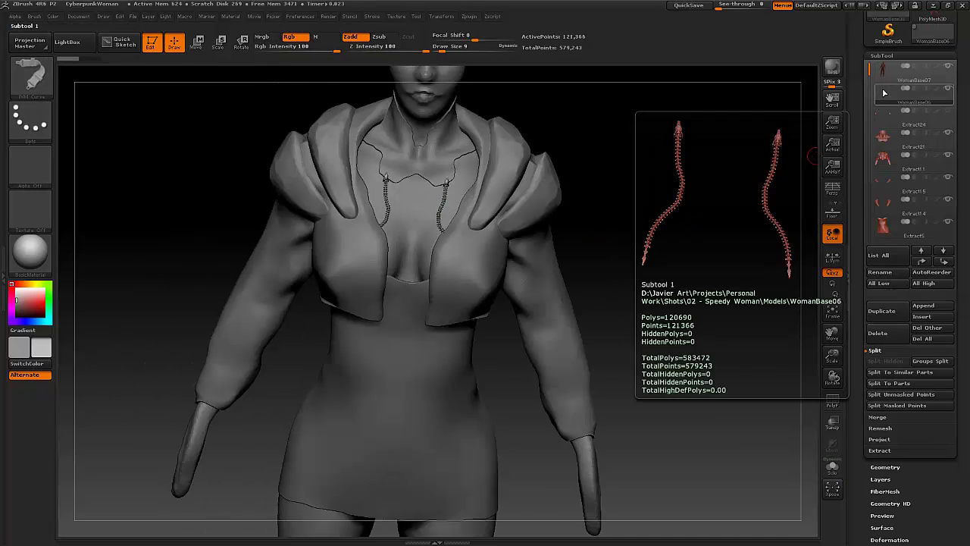
left_click(931, 361)
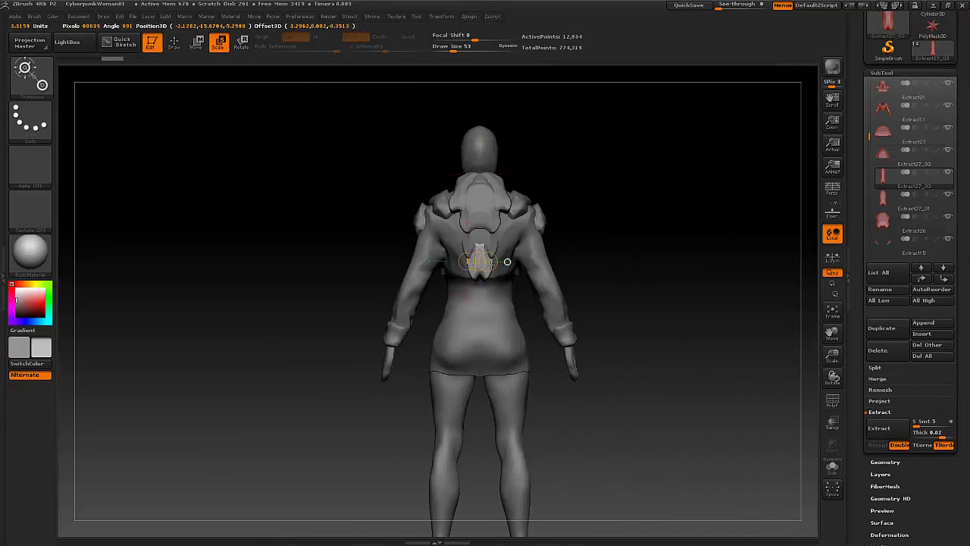
left_click(197, 42)
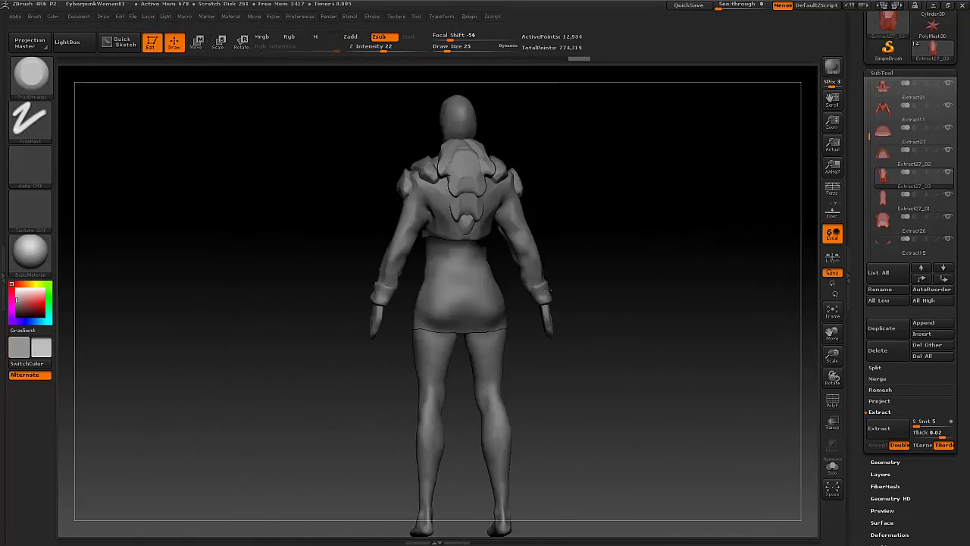
left_click(832, 469)
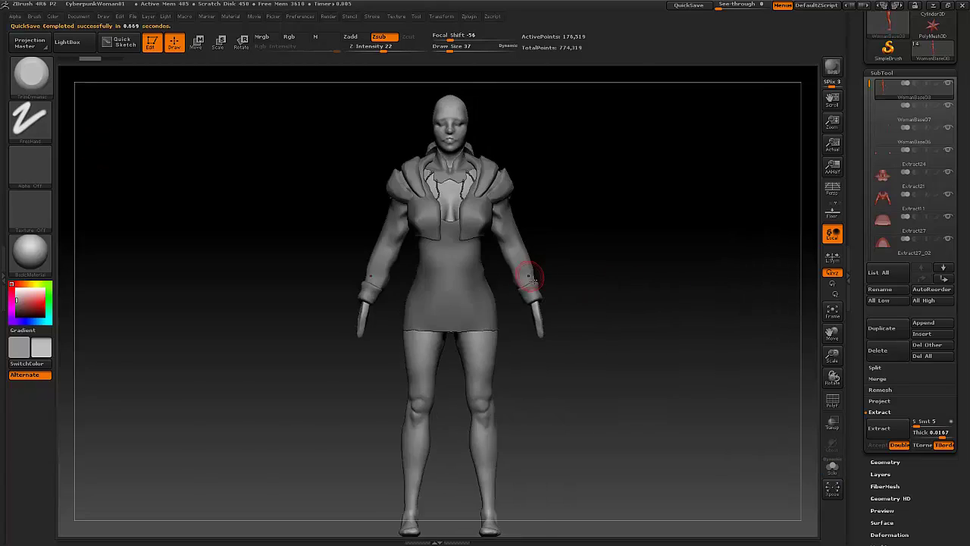
Pick a brush and shape the knee-high boot shells around both lower legs.
key("b")
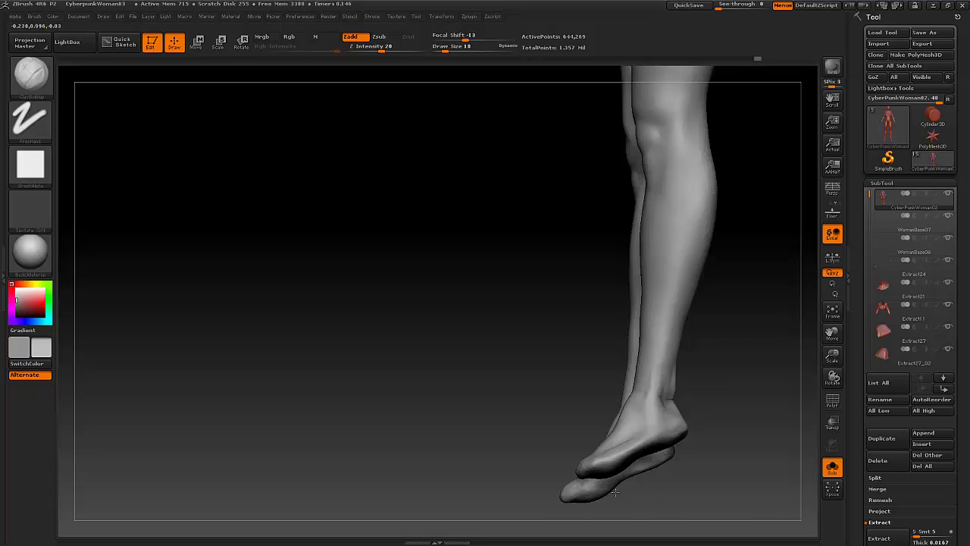
mouse_move(615, 492)
left_mouse_down()
mouse_move(502, 372)
mouse_move(430, 388)
mouse_move(481, 355)
left_mouse_up()
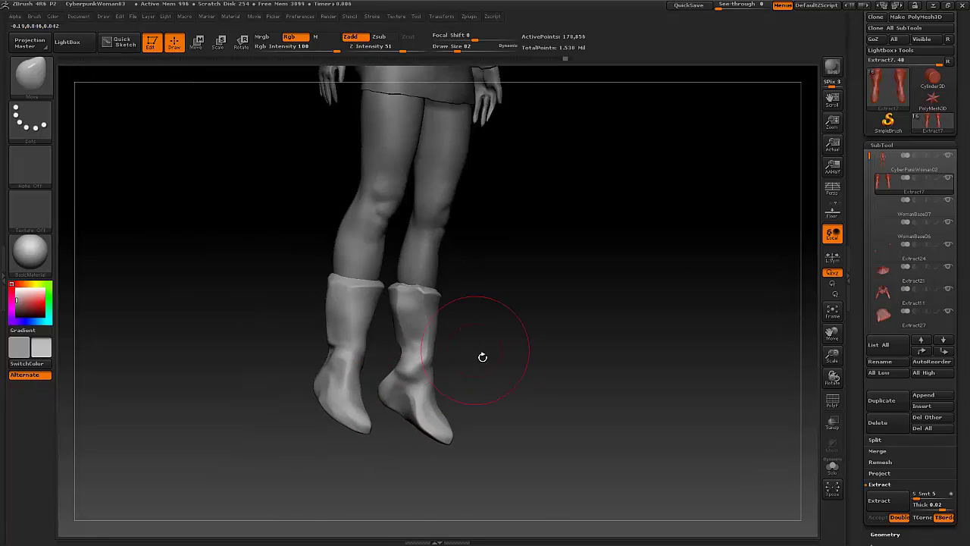
Save the project as a new version and rotate the boot armor plate into place.
mouse_move(567, 135)
left_mouse_down()
mouse_move(711, 194)
mouse_move(485, 254)
mouse_move(514, 227)
mouse_move(565, 341)
mouse_move(618, 222)
left_mouse_up()
key("ctrl+s")
key("Return")
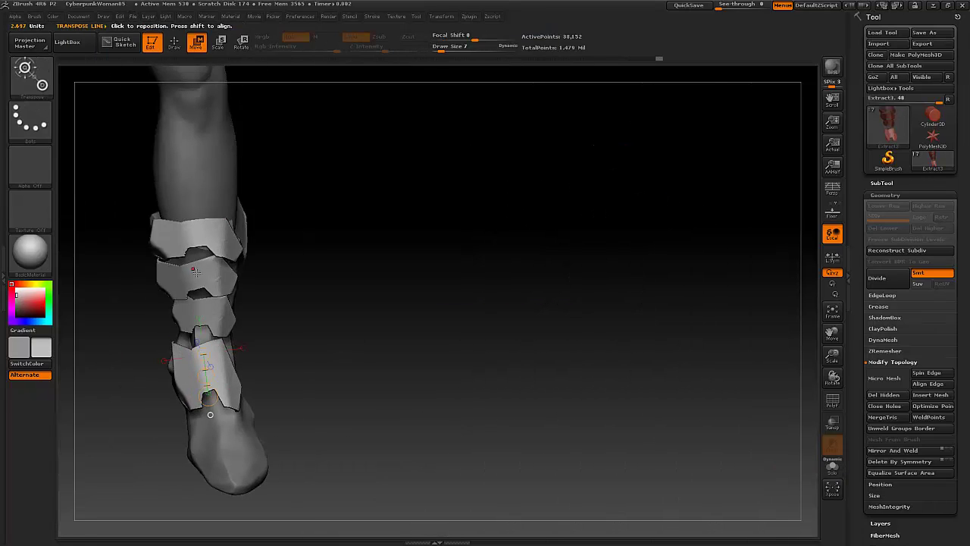
left_click(236, 46)
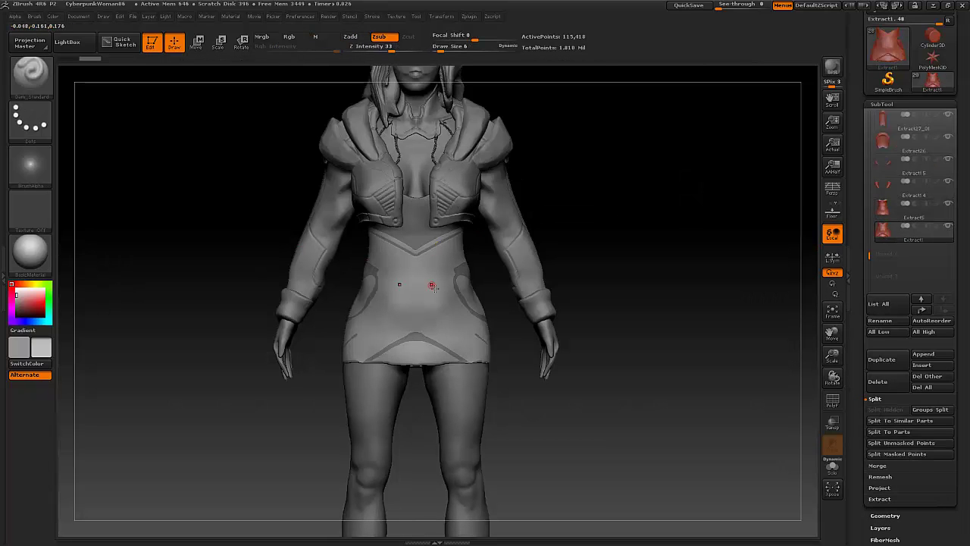
Detail the heeled armored boots, inspecting them from back and rear three-quarter views.
left_click_drag(532, 376, 345, 316)
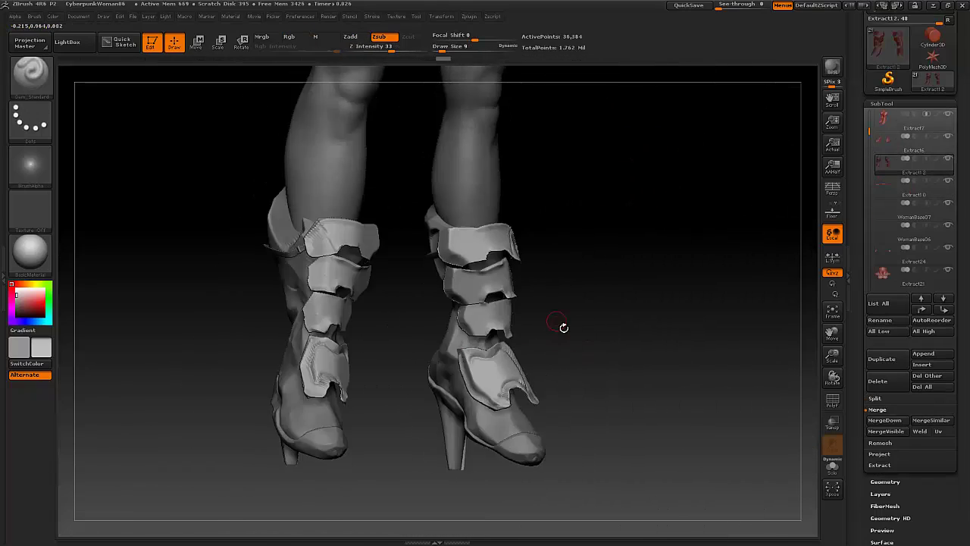
left_click_drag(563, 327, 353, 395)
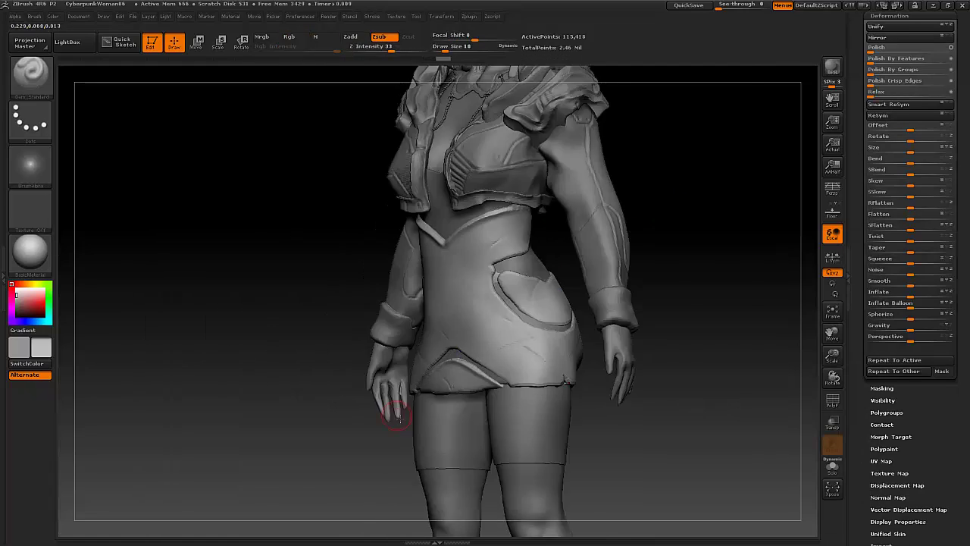
left_click_drag(385, 412, 416, 224)
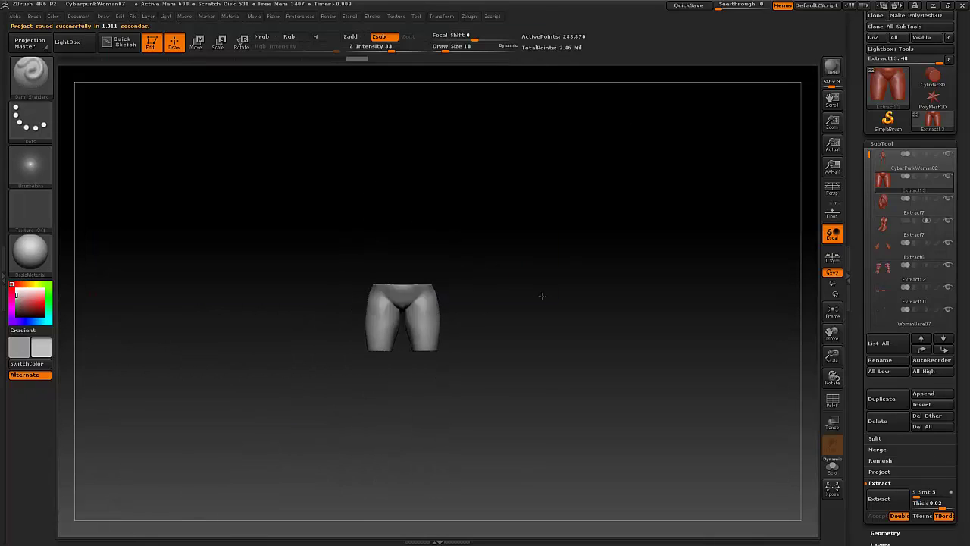
left_click_drag(542, 296, 599, 304)
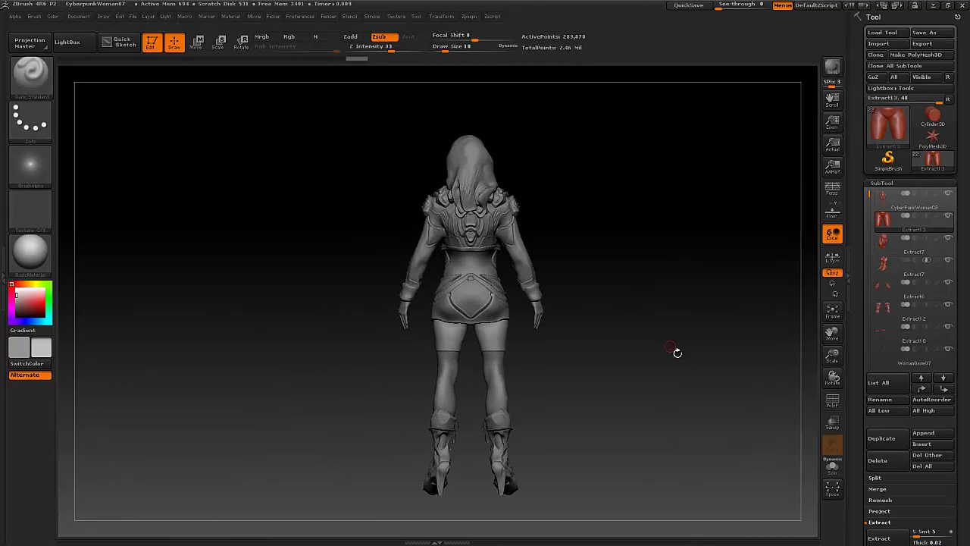